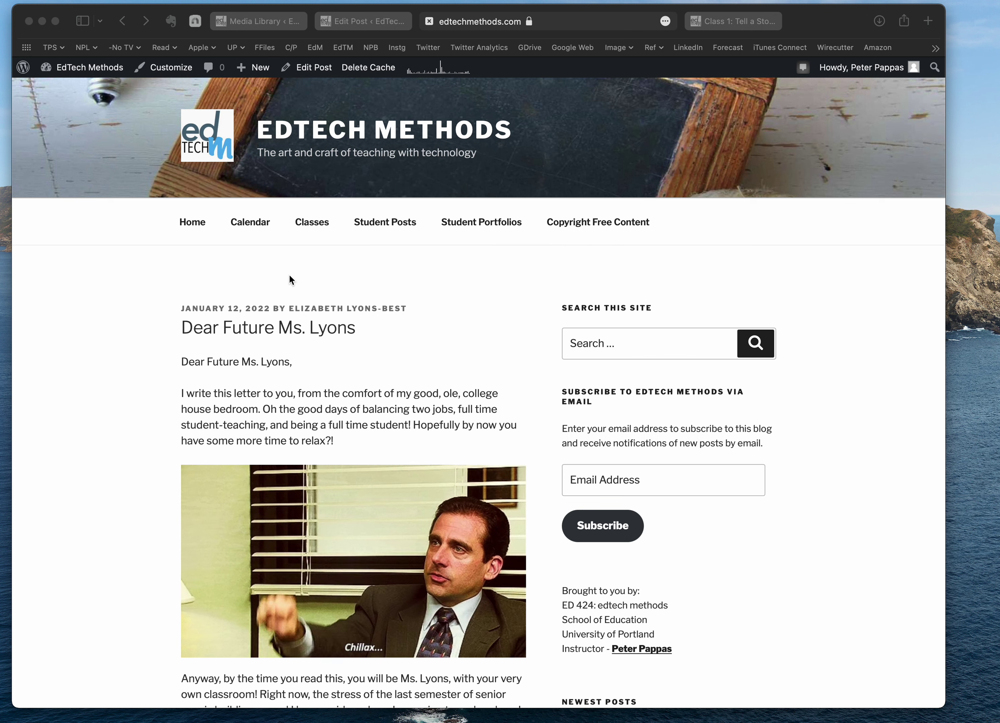
- Read through the 'Class 1: Tell a Story with WordPress' post, then return to the Sample Image Blocks editor
{"action": "left_click", "coordinate": [735, 21]}
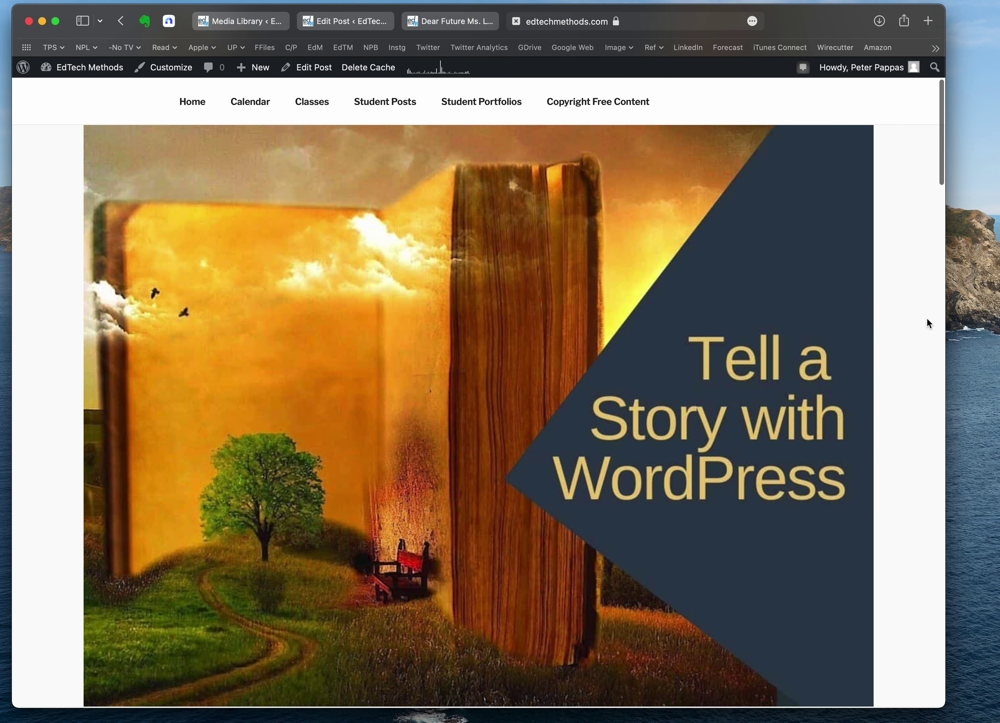
{"action": "scroll", "coordinate": [927, 317], "scroll_direction": "down", "scroll_amount": 5}
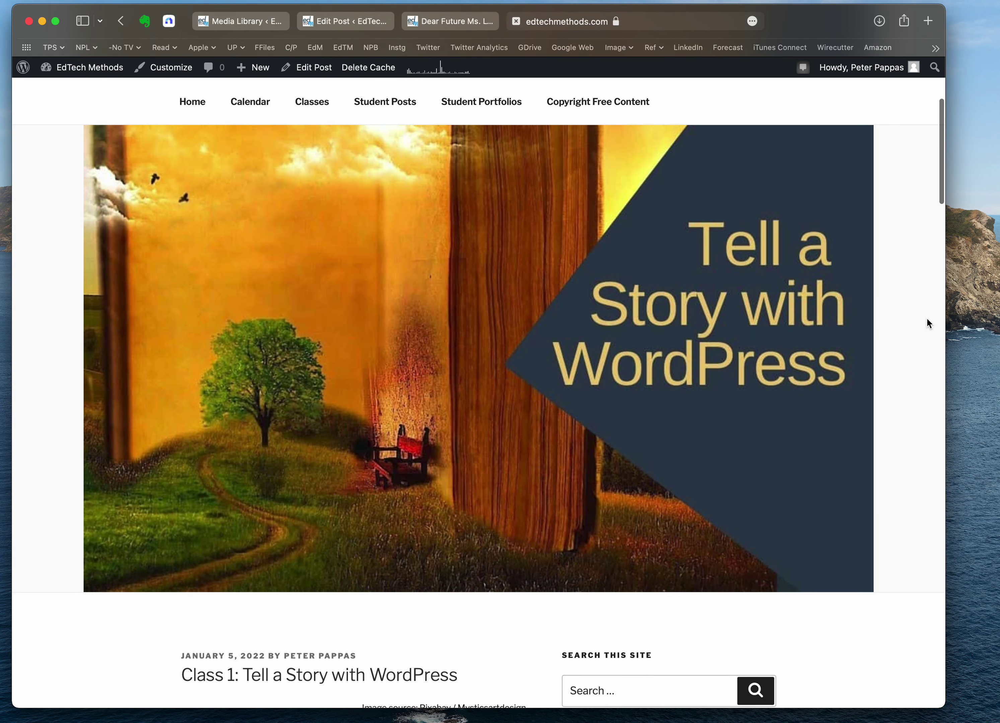
{"action": "scroll", "coordinate": [926, 317], "scroll_direction": "down", "scroll_amount": 5}
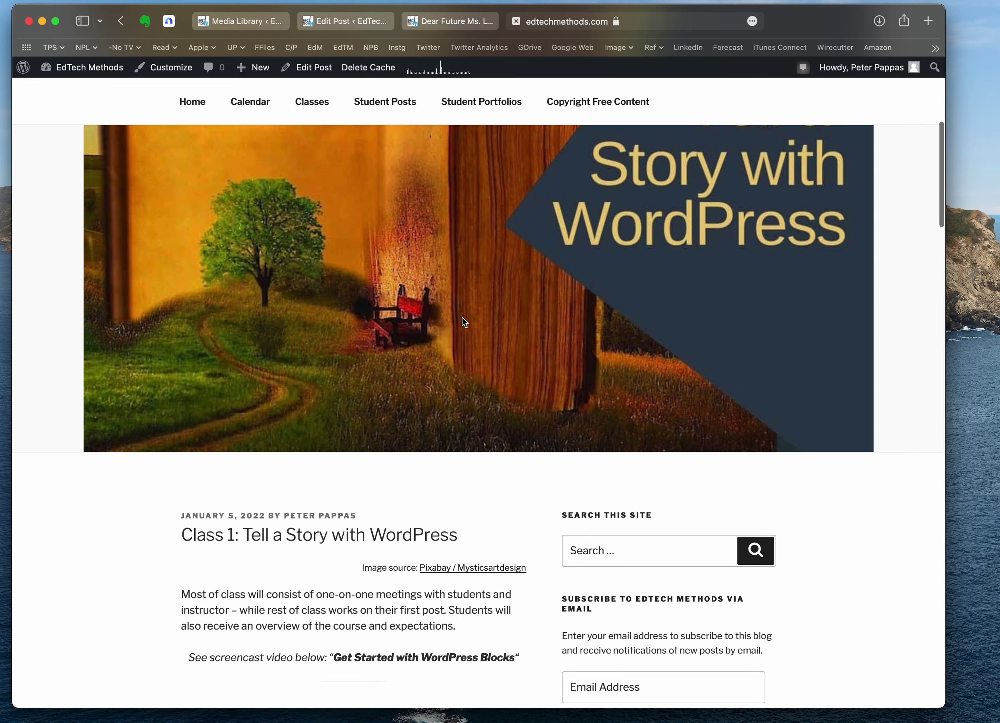
{"action": "scroll", "coordinate": [449, 320], "scroll_direction": "down", "scroll_amount": 5}
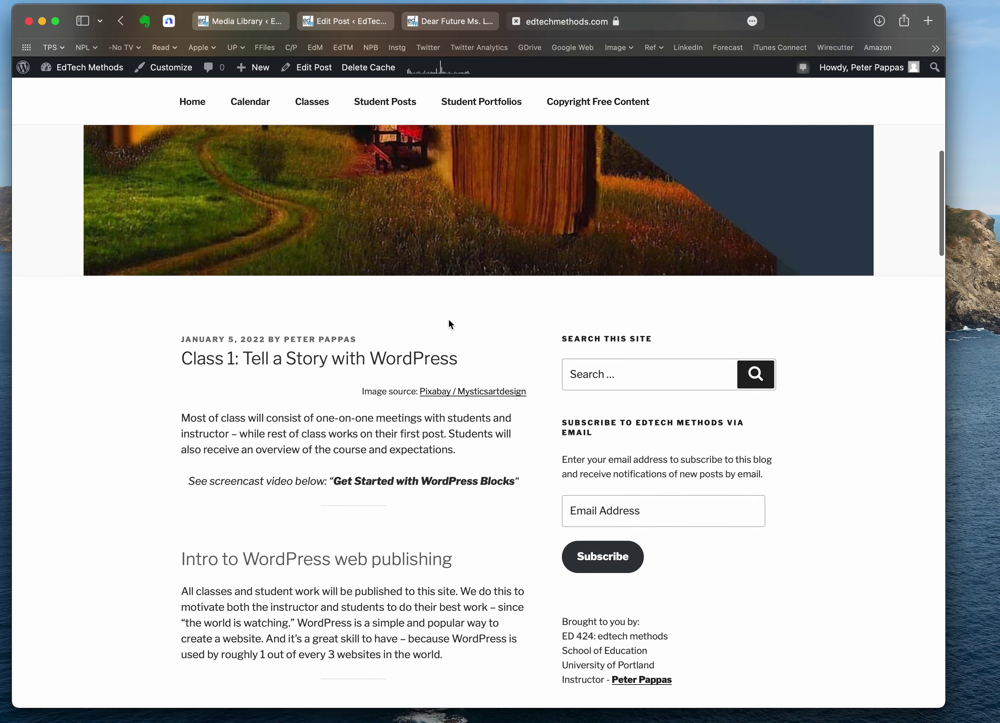
{"action": "scroll", "coordinate": [450, 324], "scroll_direction": "down", "scroll_amount": 12}
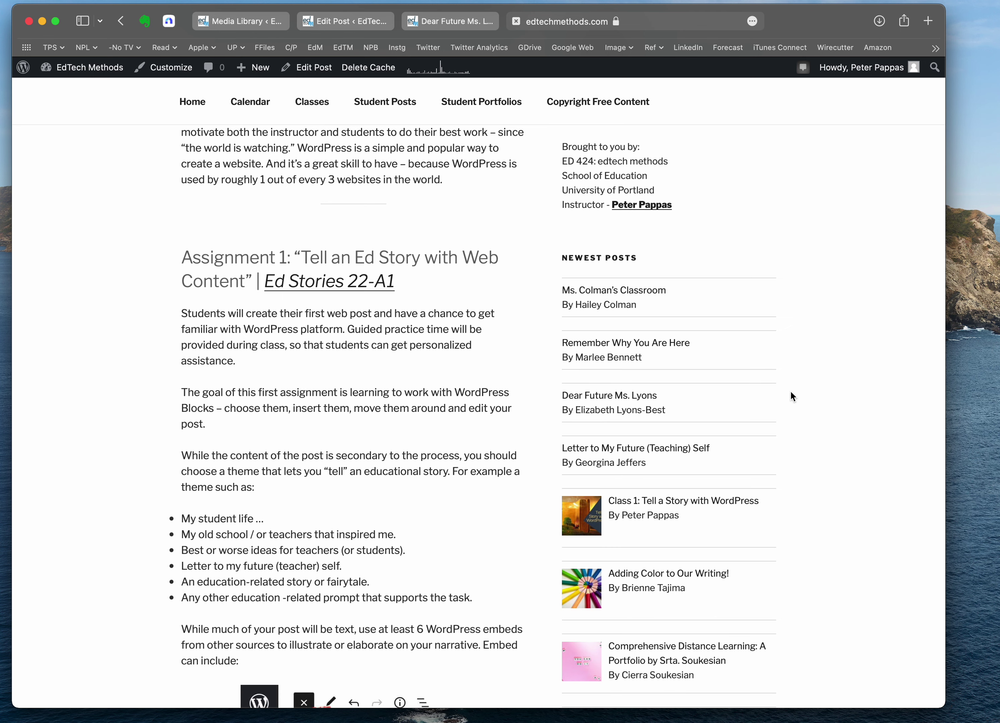
{"action": "scroll", "coordinate": [790, 391], "scroll_direction": "up", "scroll_amount": 10}
{"action": "scroll", "coordinate": [789, 390], "scroll_direction": "up", "scroll_amount": 6}
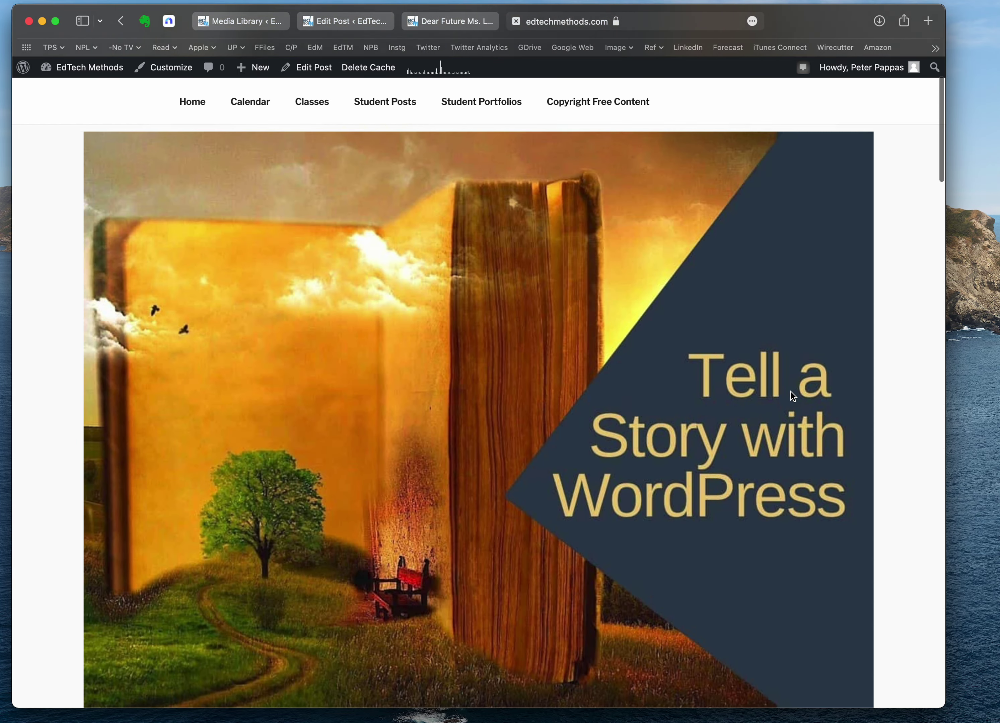
{"action": "scroll", "coordinate": [791, 393], "scroll_direction": "up", "scroll_amount": 2}
{"action": "left_click", "coordinate": [349, 22]}
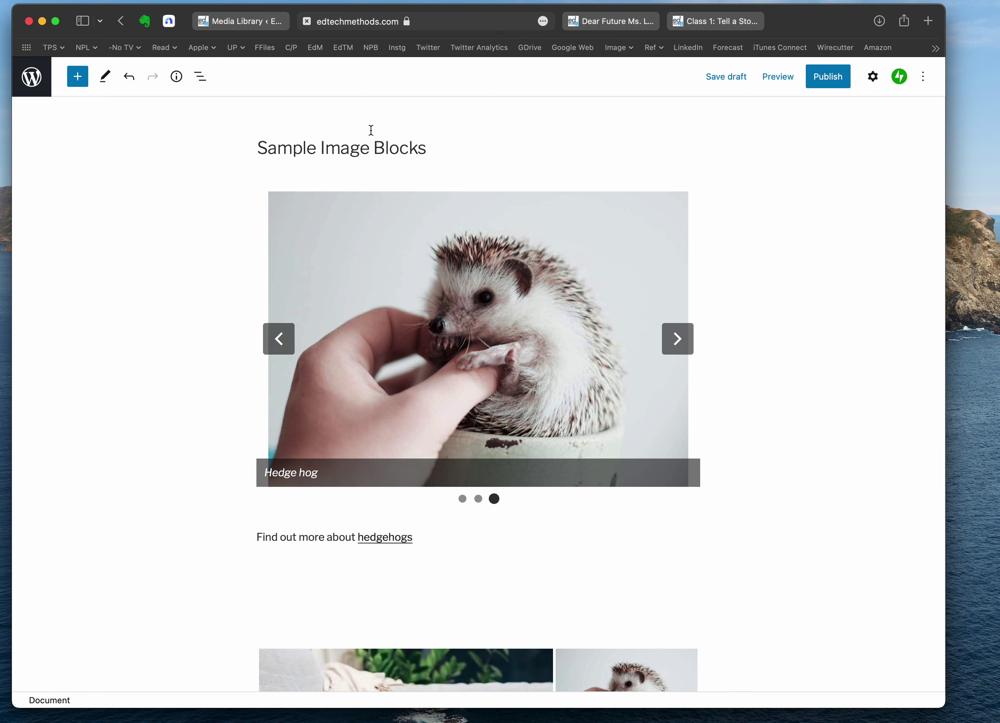
- Inspect the hedgehog slideshow and the tiled gallery's hedgehog image settings, then show the Post settings
{"action": "left_click", "coordinate": [874, 81]}
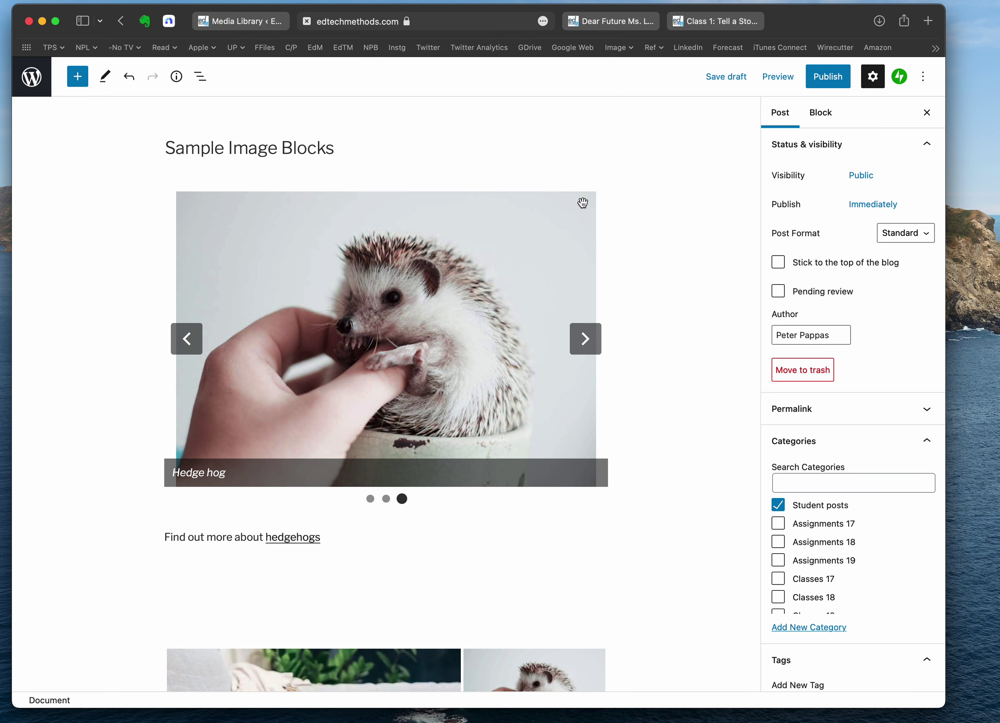
{"action": "left_click", "coordinate": [819, 116]}
{"action": "left_click", "coordinate": [553, 229]}
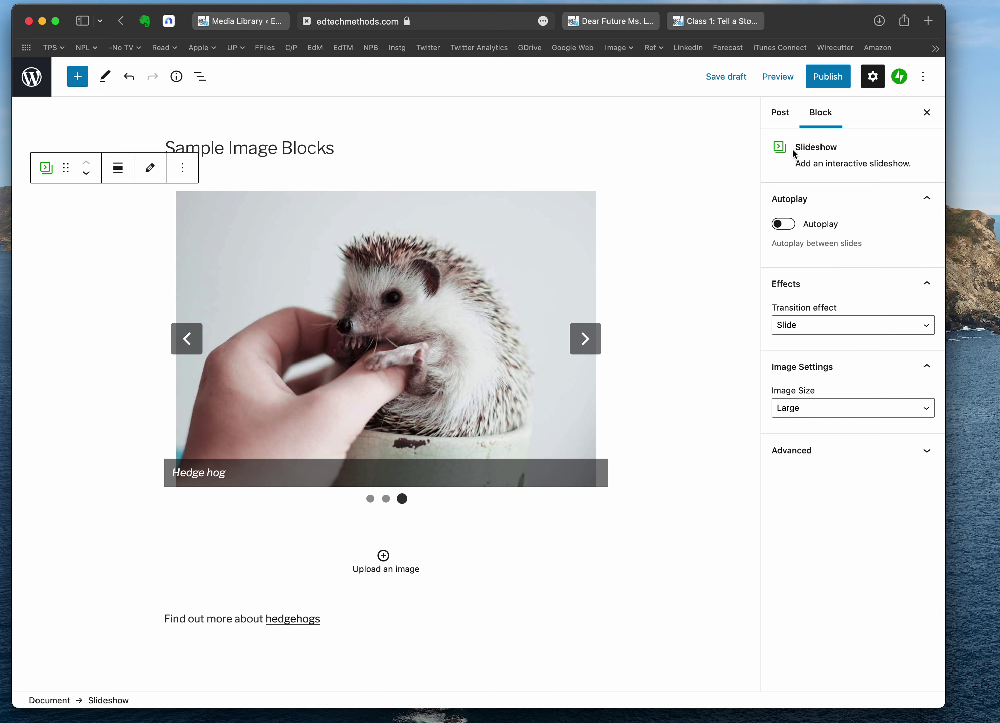
{"action": "scroll", "coordinate": [512, 305], "scroll_direction": "down", "scroll_amount": 7}
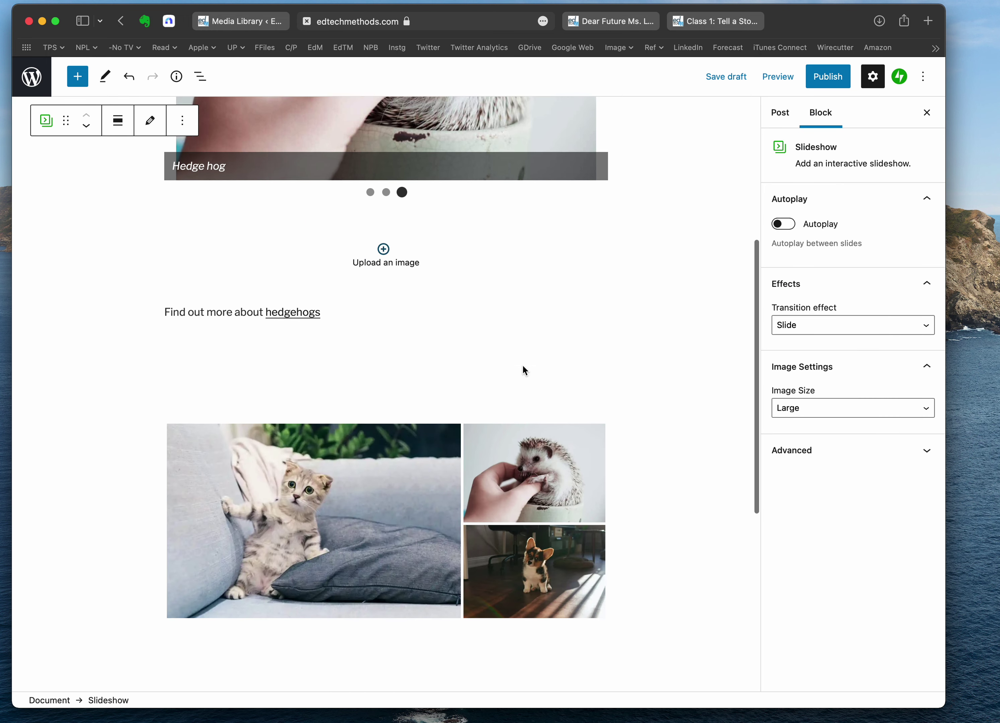
{"action": "scroll", "coordinate": [523, 360], "scroll_direction": "down", "scroll_amount": 1}
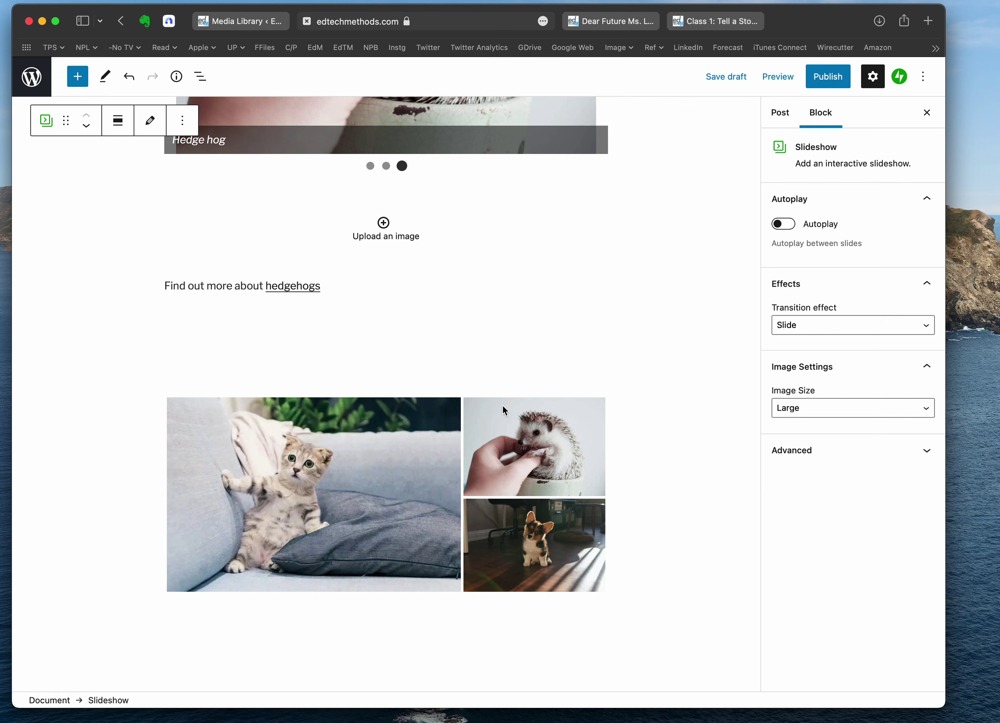
{"action": "left_click", "coordinate": [503, 407]}
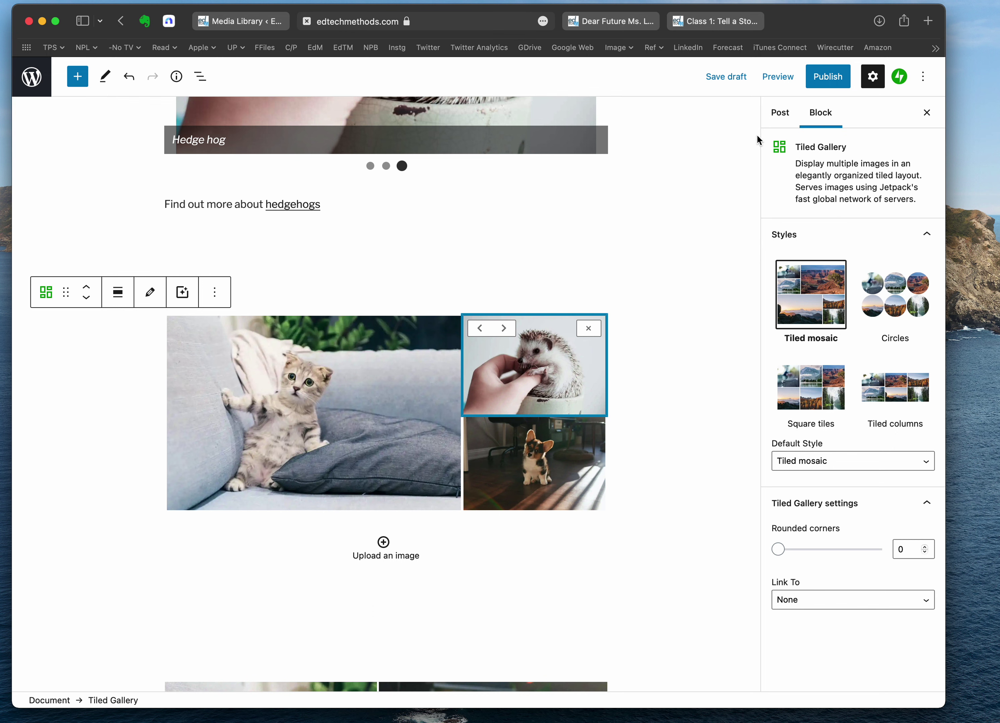
{"action": "left_click", "coordinate": [780, 113]}
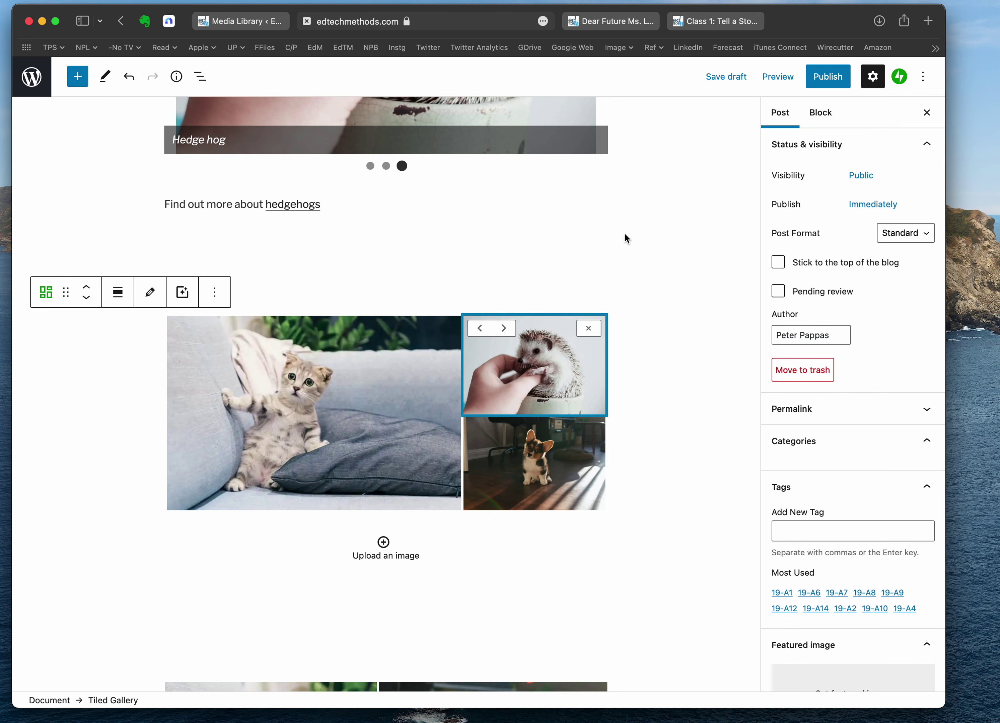
- Find the Featured image panel in the Post sidebar and choose the Media Library as its source
{"action": "scroll", "coordinate": [625, 235], "scroll_direction": "up", "scroll_amount": 8}
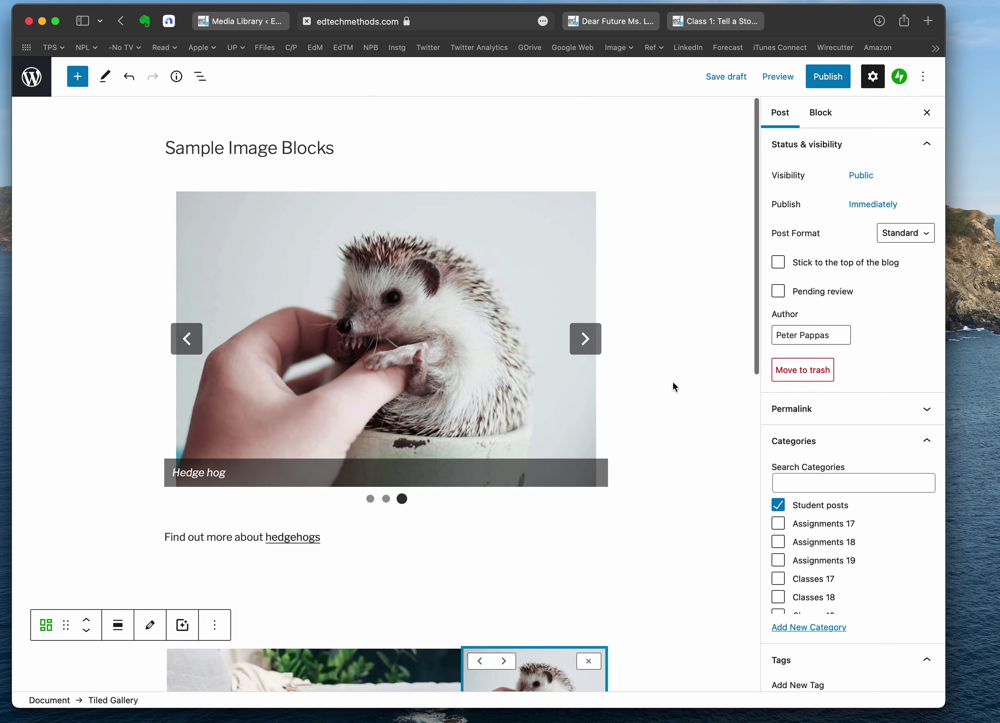
{"action": "scroll", "coordinate": [827, 460], "scroll_direction": "down", "scroll_amount": 5}
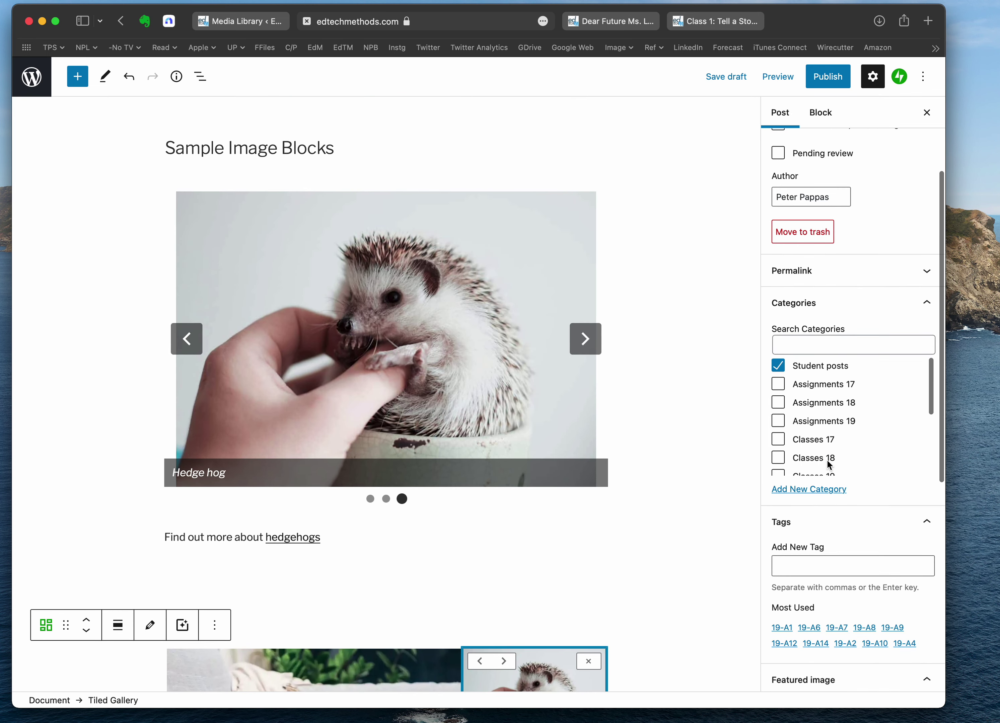
{"action": "scroll", "coordinate": [793, 496], "scroll_direction": "down", "scroll_amount": 3}
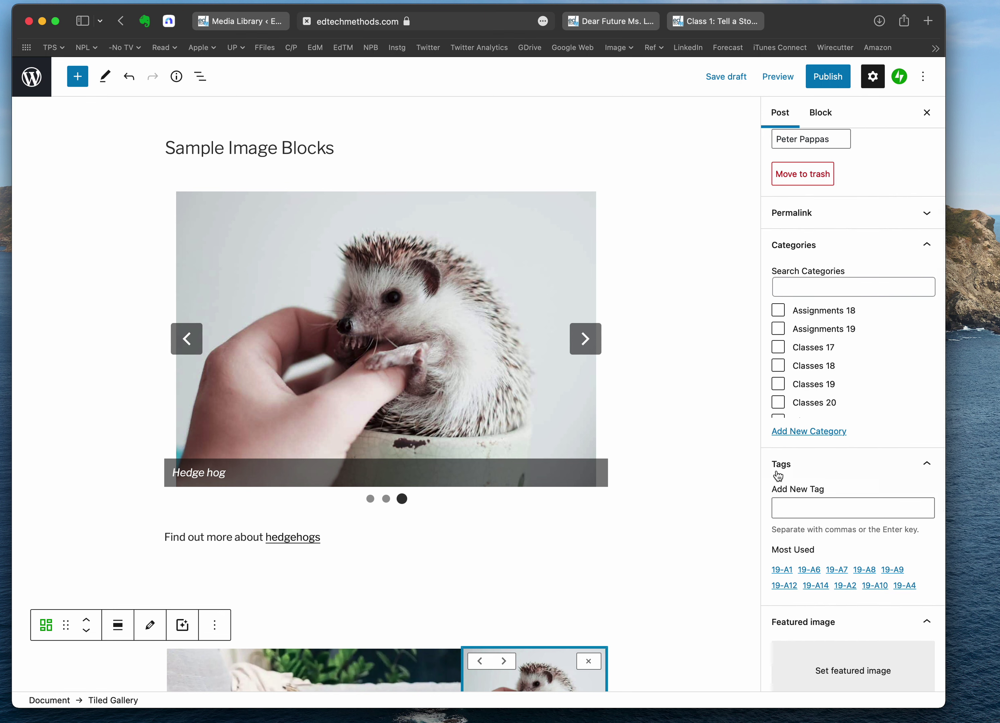
{"action": "scroll", "coordinate": [798, 443], "scroll_direction": "down", "scroll_amount": 5}
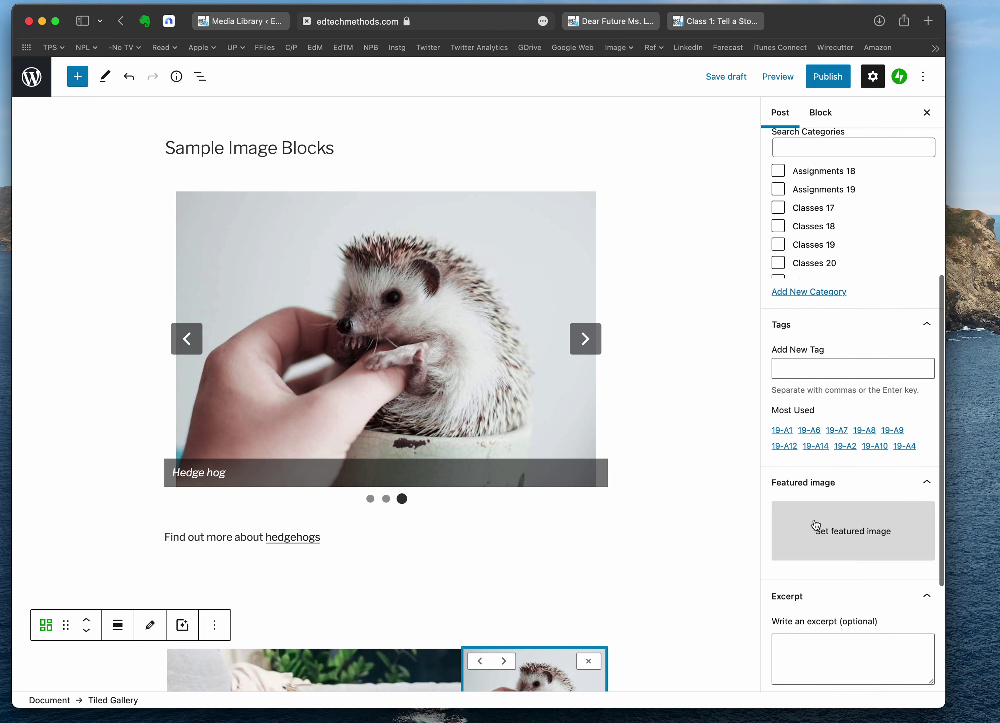
{"action": "scroll", "coordinate": [730, 463], "scroll_direction": "down", "scroll_amount": 3}
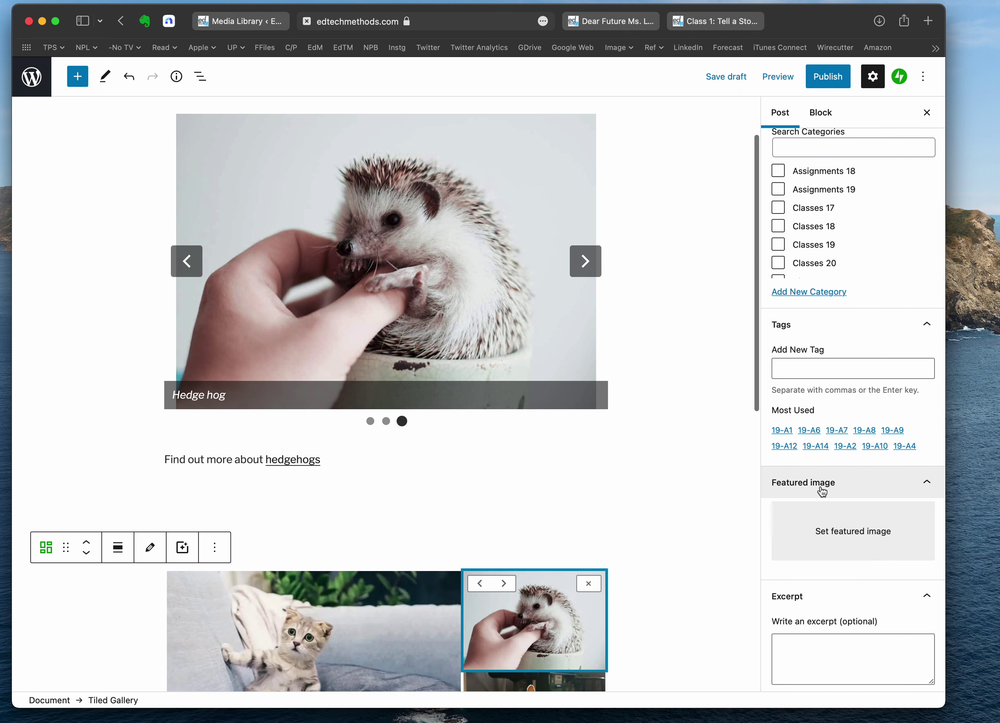
{"action": "scroll", "coordinate": [821, 490], "scroll_direction": "down", "scroll_amount": 2}
{"action": "scroll", "coordinate": [821, 491], "scroll_direction": "up", "scroll_amount": 3}
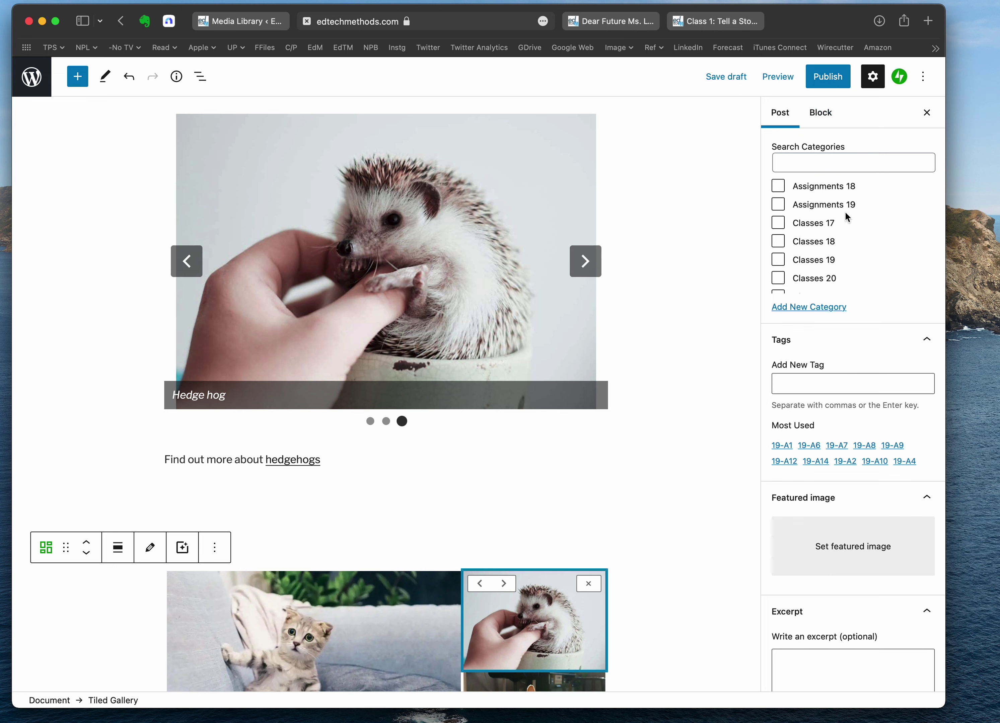
{"action": "scroll", "coordinate": [830, 532], "scroll_direction": "down", "scroll_amount": 2}
{"action": "scroll", "coordinate": [831, 532], "scroll_direction": "down", "scroll_amount": 5}
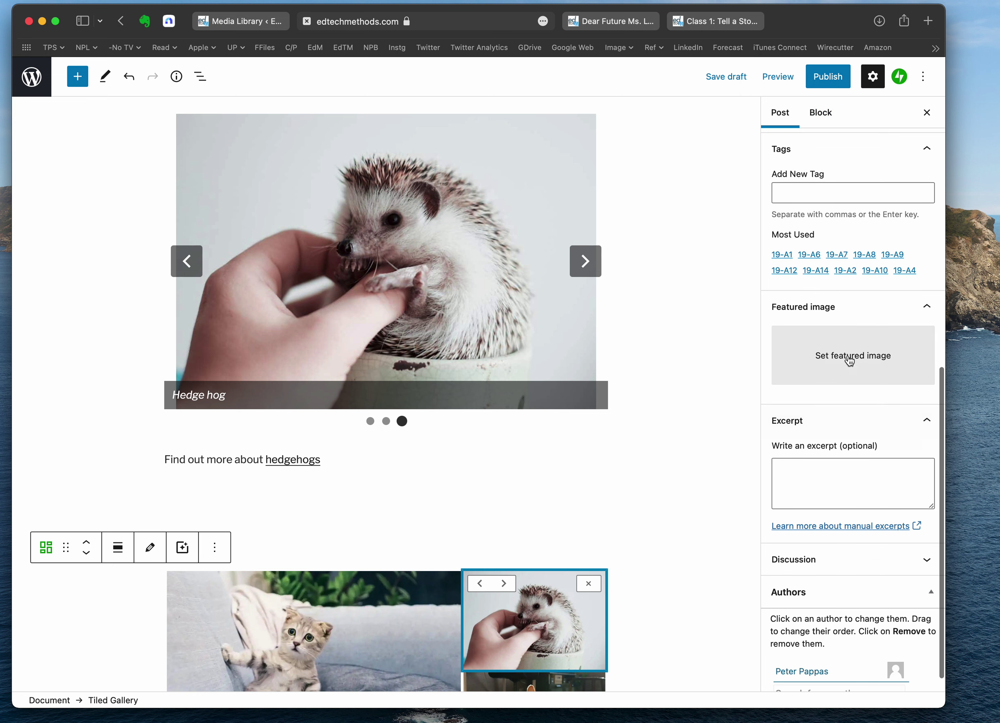
{"action": "left_click", "coordinate": [849, 356]}
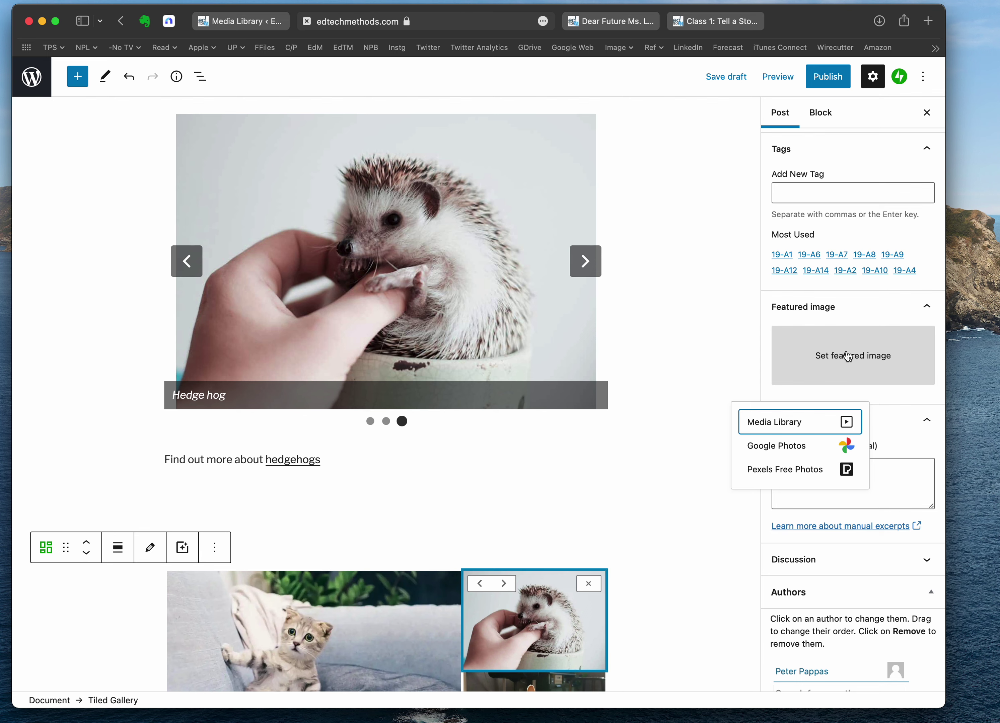
{"action": "left_click", "coordinate": [802, 426]}
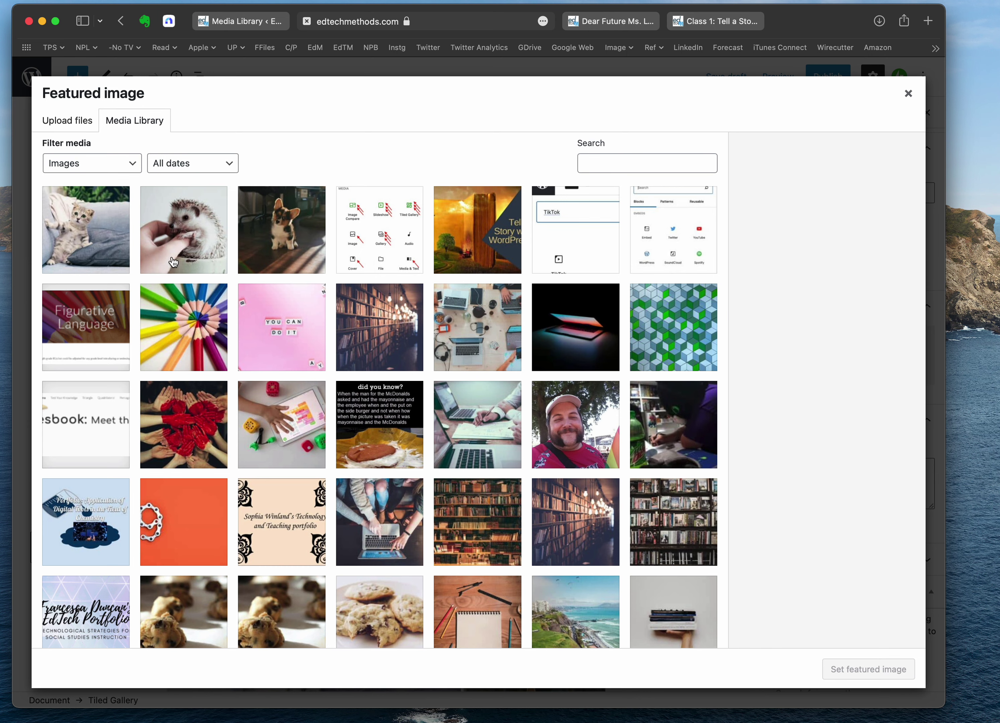
- Pick the hedgehog photo from the Media Library and confirm it as the featured image
{"action": "left_click", "coordinate": [173, 243]}
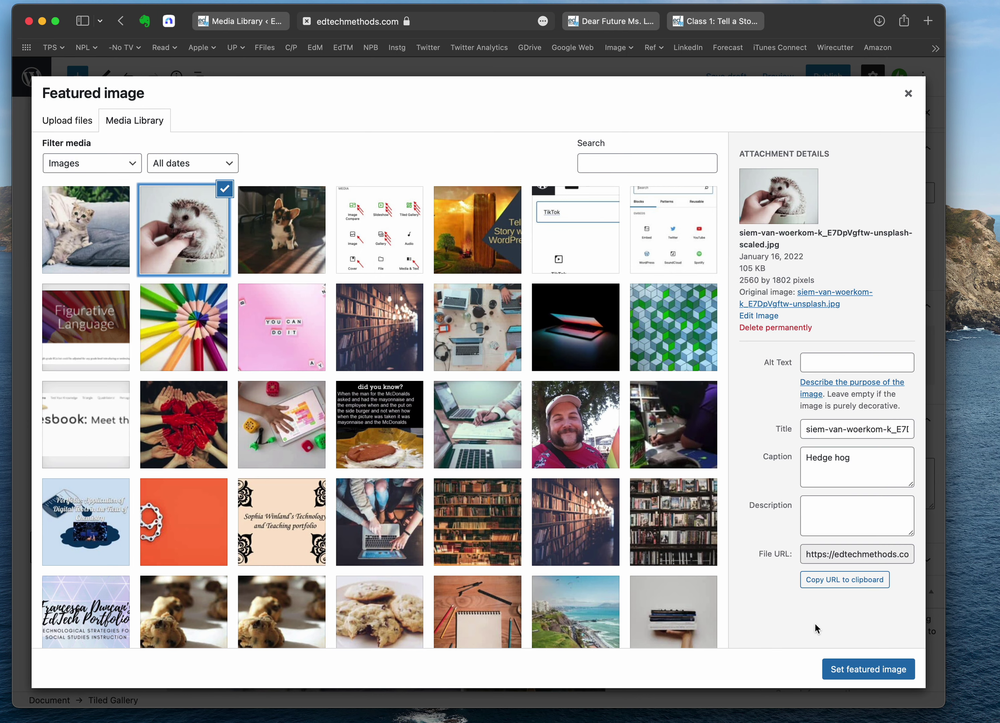
{"action": "left_click", "coordinate": [845, 671]}
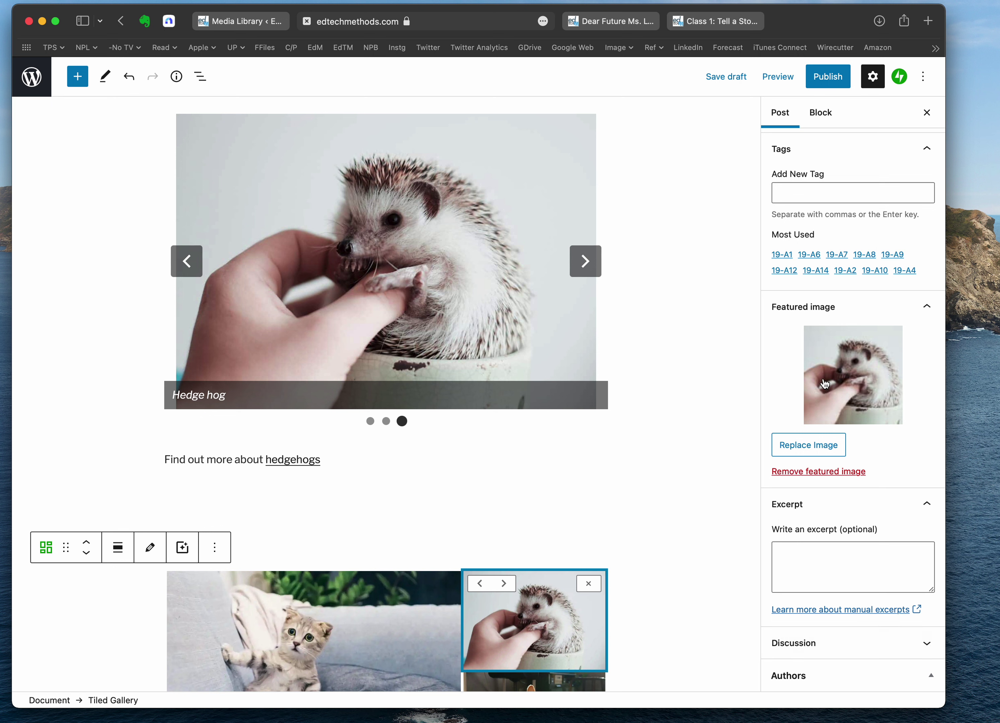
- Save the Sample Image Blocks post as a draft
{"action": "left_click", "coordinate": [810, 474]}
{"action": "scroll", "coordinate": [713, 397], "scroll_direction": "up", "scroll_amount": 3}
{"action": "left_click", "coordinate": [730, 77]}
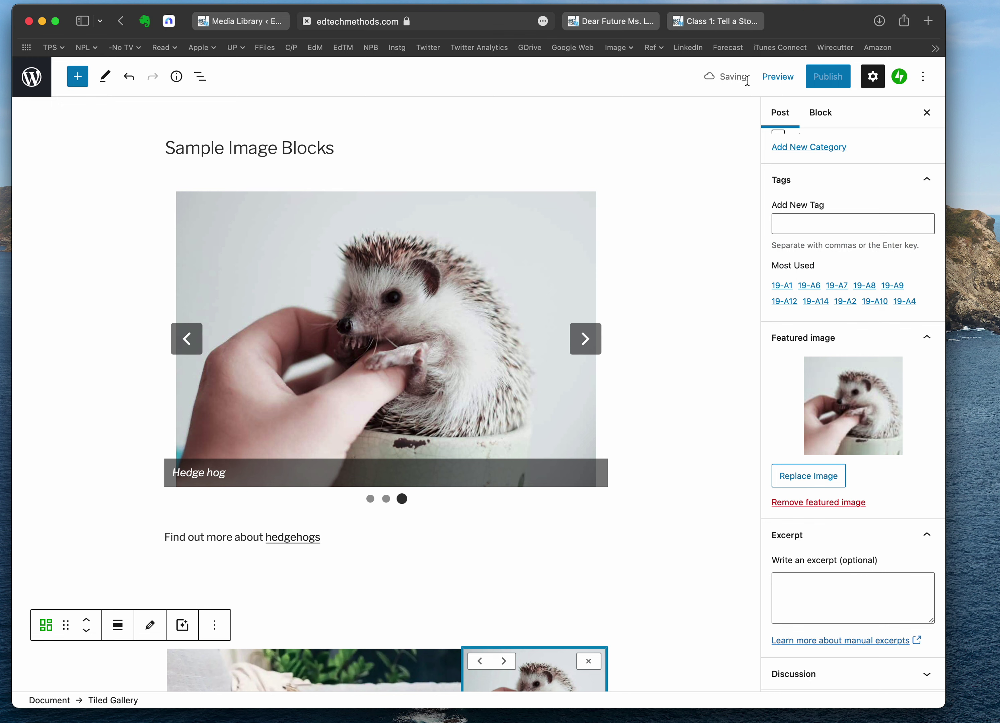
- Preview the draft in a new browser tab
{"action": "left_click", "coordinate": [778, 76]}
{"action": "left_click", "coordinate": [724, 196]}
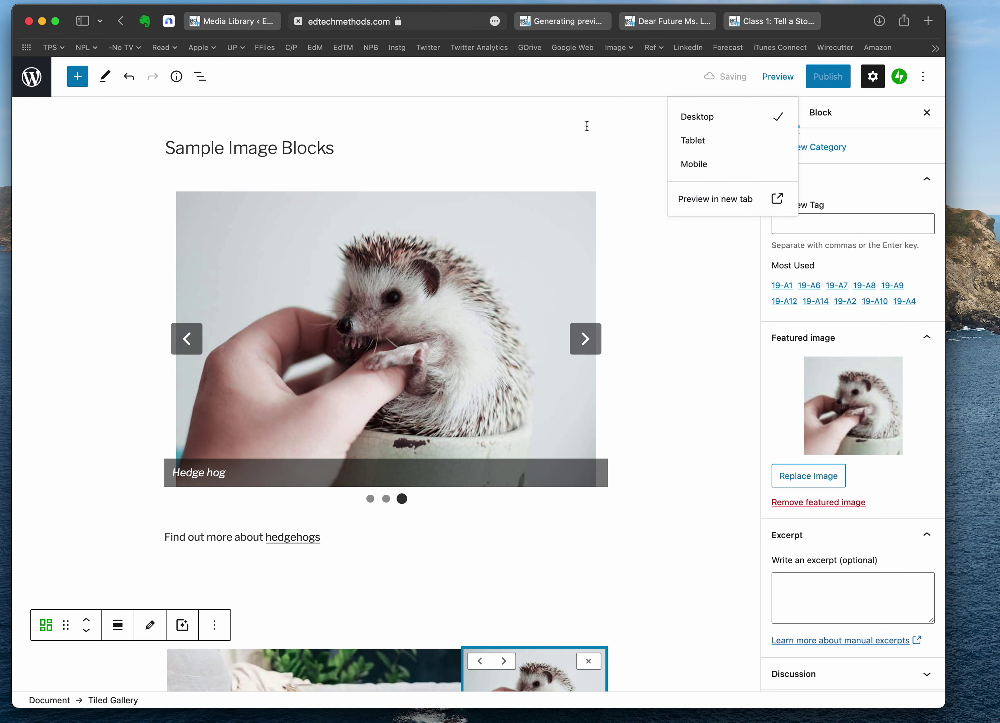
{"action": "left_click", "coordinate": [569, 27]}
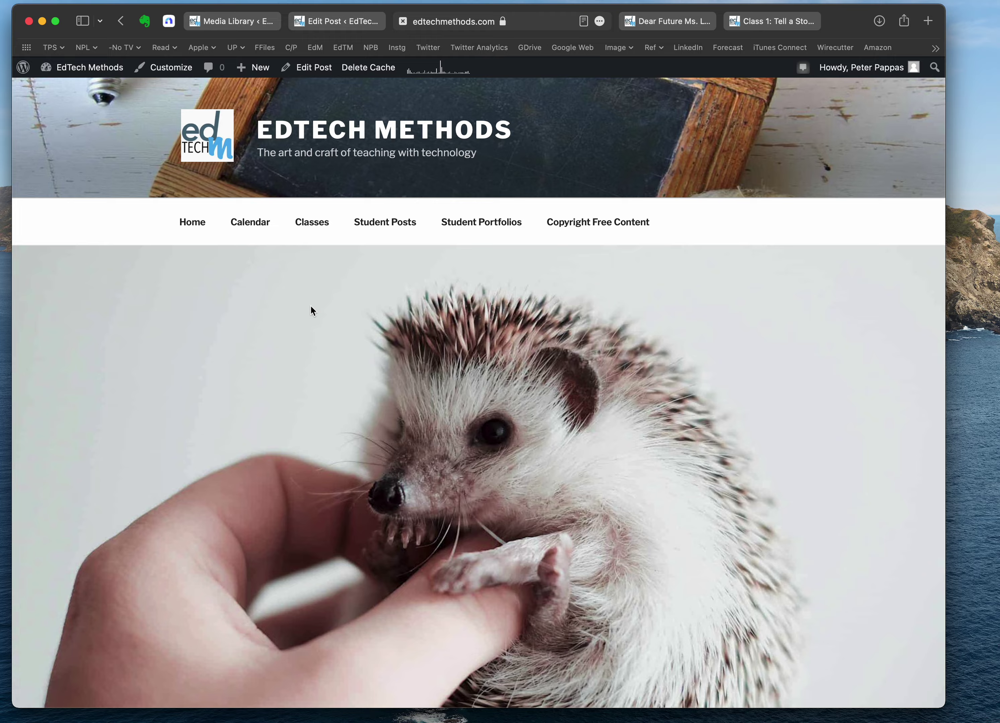
- Scroll through the preview to check the hedgehog featured image above the Sample Image Blocks content
{"action": "scroll", "coordinate": [310, 305], "scroll_direction": "down", "scroll_amount": 10}
{"action": "scroll", "coordinate": [347, 384], "scroll_direction": "down", "scroll_amount": 1}
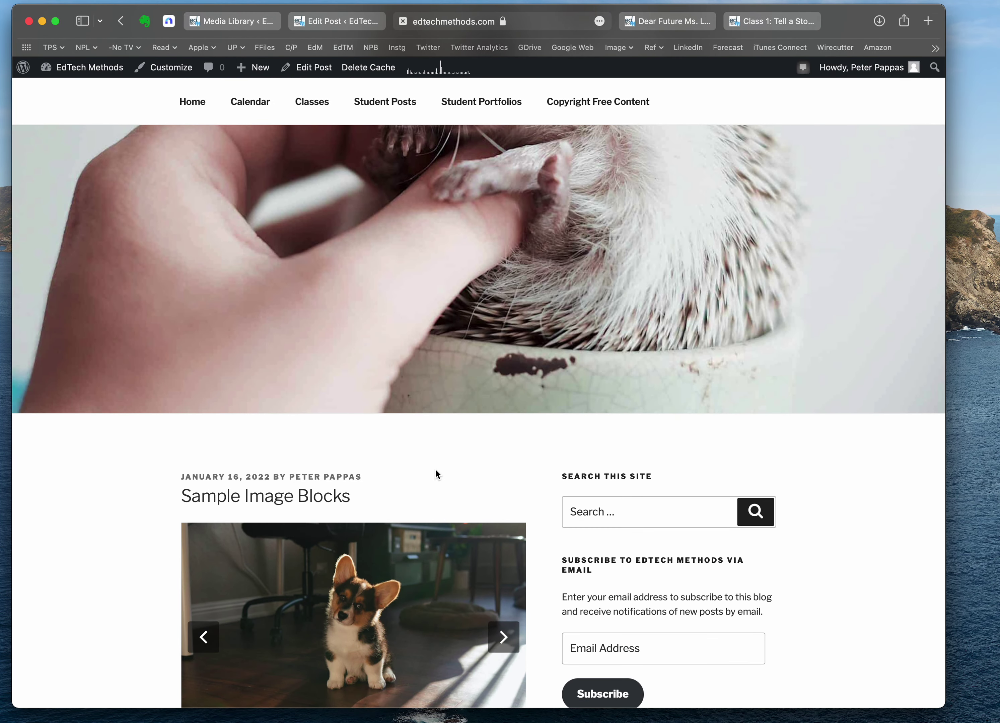
{"action": "scroll", "coordinate": [435, 470], "scroll_direction": "down", "scroll_amount": 10}
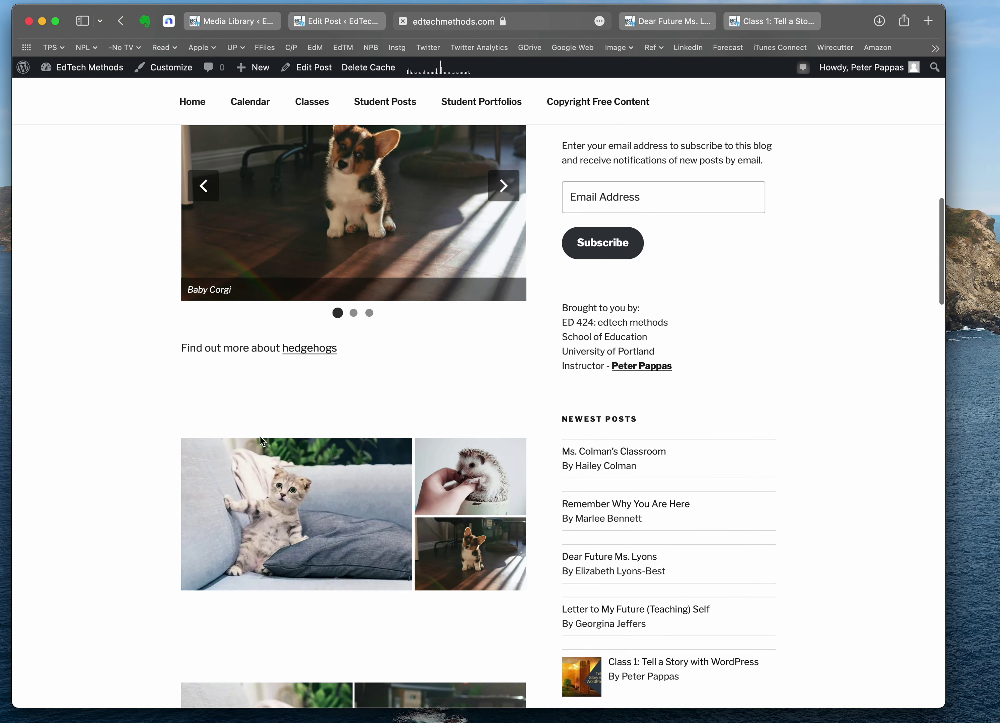
{"action": "scroll", "coordinate": [259, 438], "scroll_direction": "up", "scroll_amount": 3}
{"action": "scroll", "coordinate": [259, 434], "scroll_direction": "up", "scroll_amount": 10}
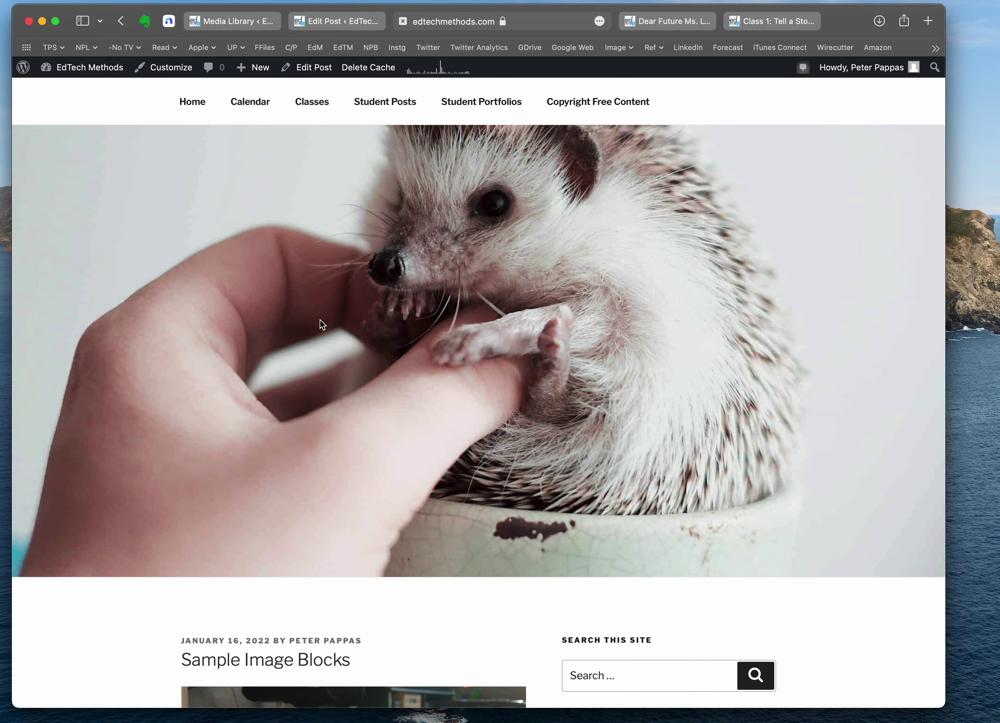
{"action": "scroll", "coordinate": [324, 326], "scroll_direction": "up", "scroll_amount": 5}
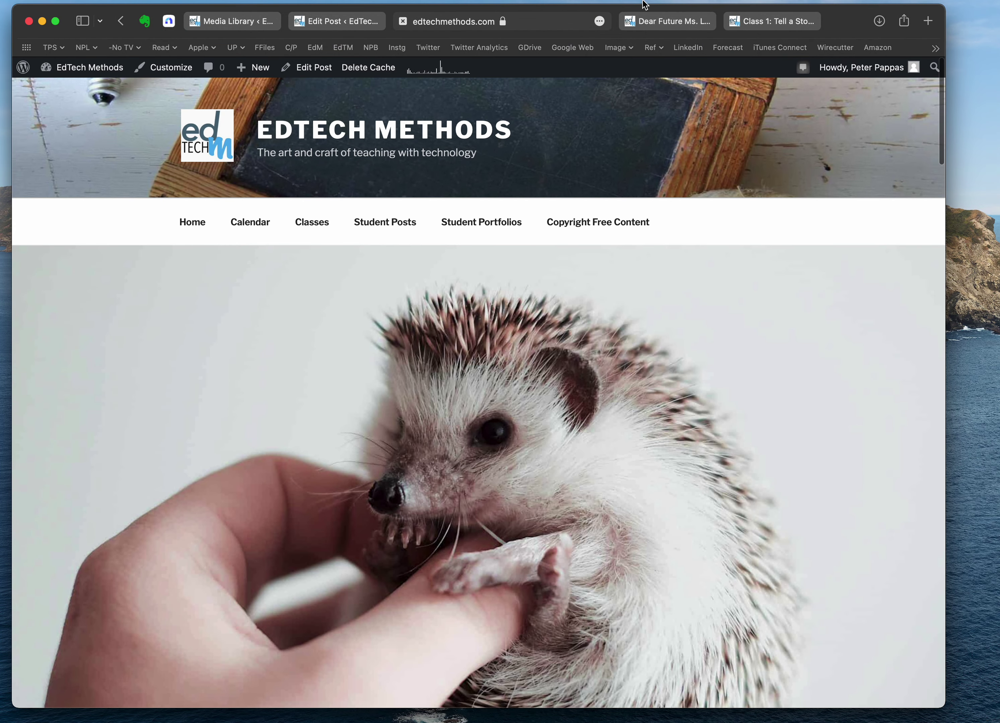